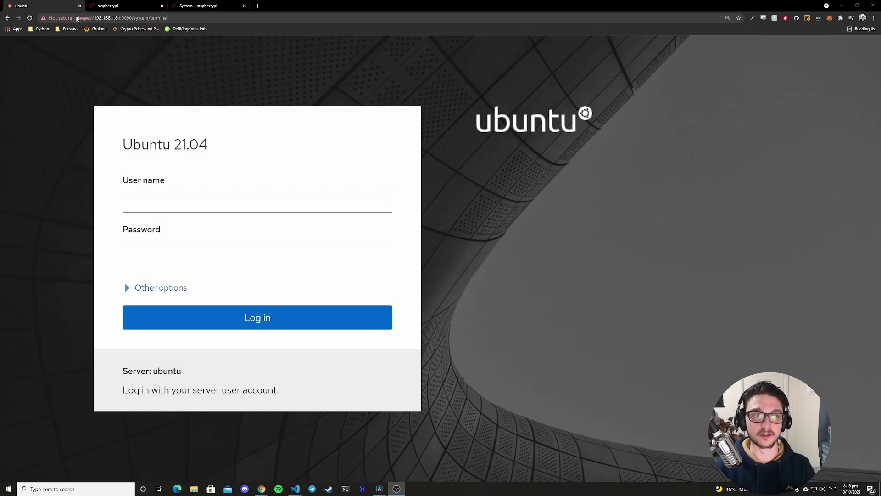
- View the raspberrypi server's Cockpit login page
{"action": "left_click", "coordinate": [123, 7]}
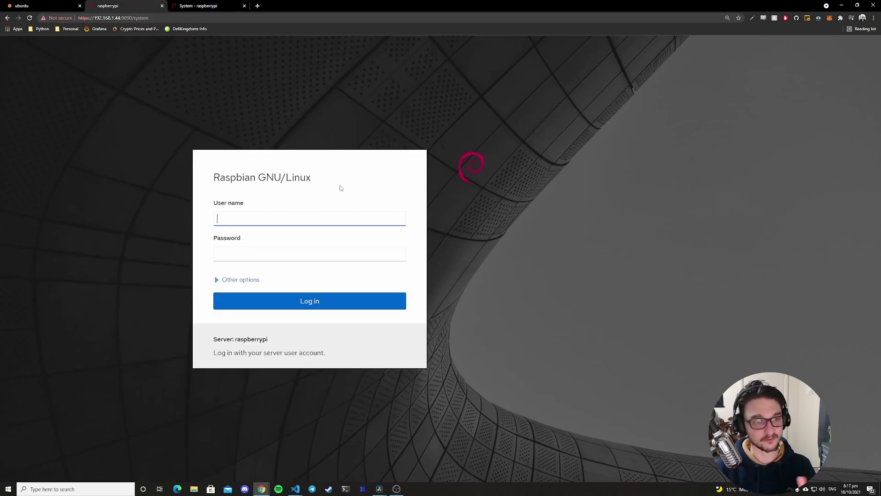
{"action": "left_click_drag", "start_coordinate": [216, 176], "coordinate": [314, 180]}
{"action": "left_click", "coordinate": [313, 182]}
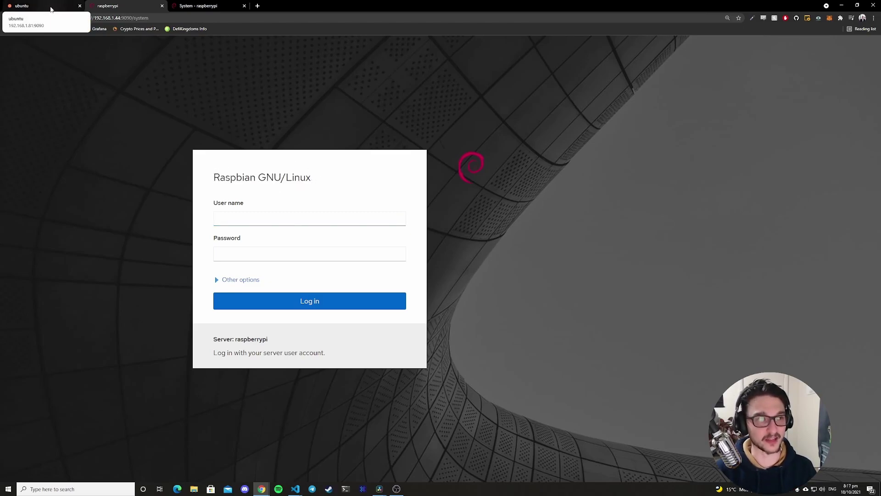
- Return to the Ubuntu 21.04 login page in full screen and focus the user name field
{"action": "left_click", "coordinate": [51, 8]}
{"action": "key", "text": "F11"}
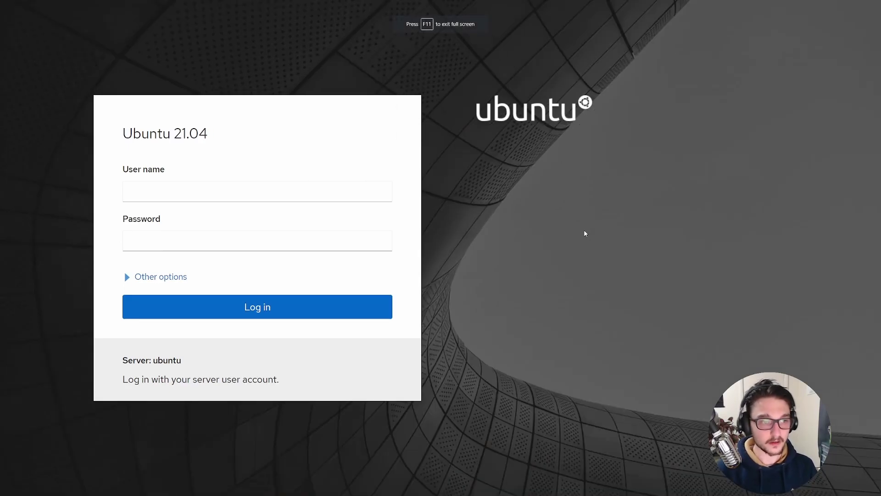
{"action": "left_click", "coordinate": [289, 192]}
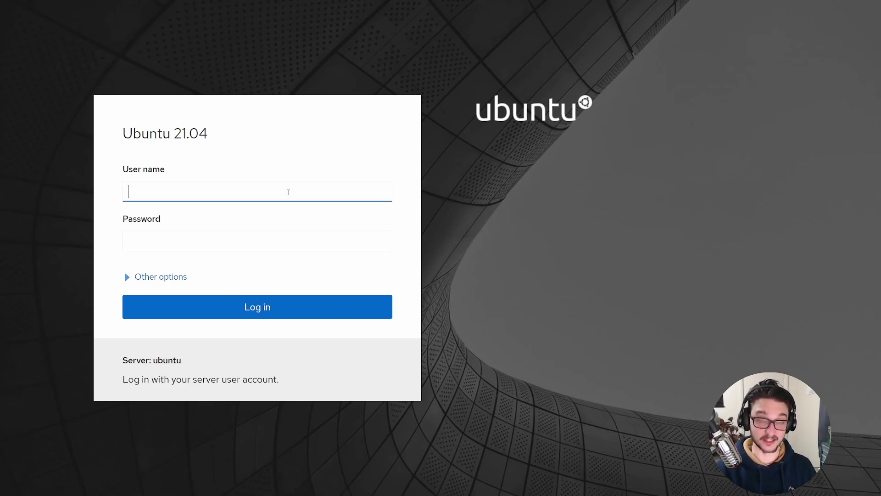
{"action": "type", "text": "ubun"}
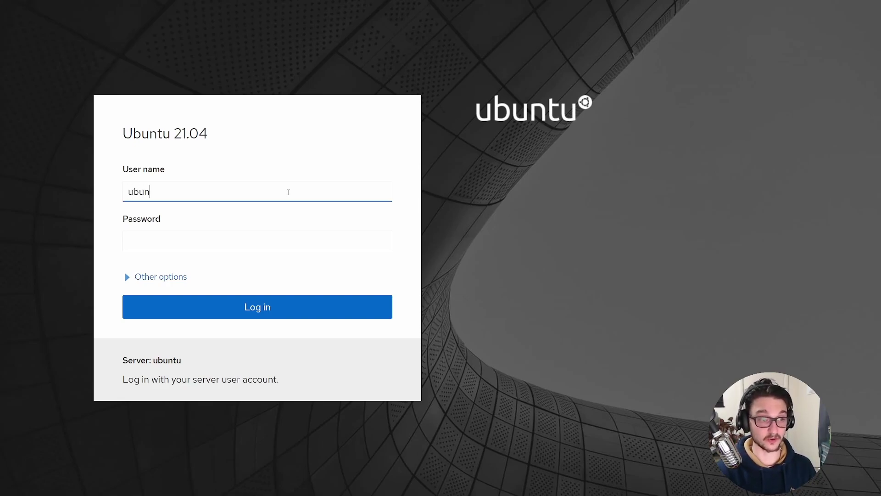
{"action": "type", "text": "tu"}
- Sign in as 'ubuntu', re-entering the password after the first attempt is rejected
{"action": "key", "text": "Tab"}
{"action": "type", "text": "****"}
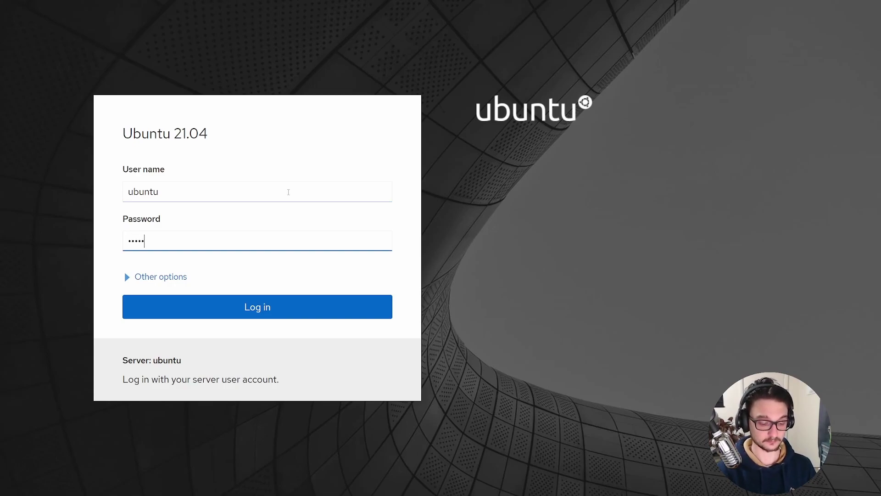
{"action": "type", "text": "*****"}
{"action": "key", "text": "Return"}
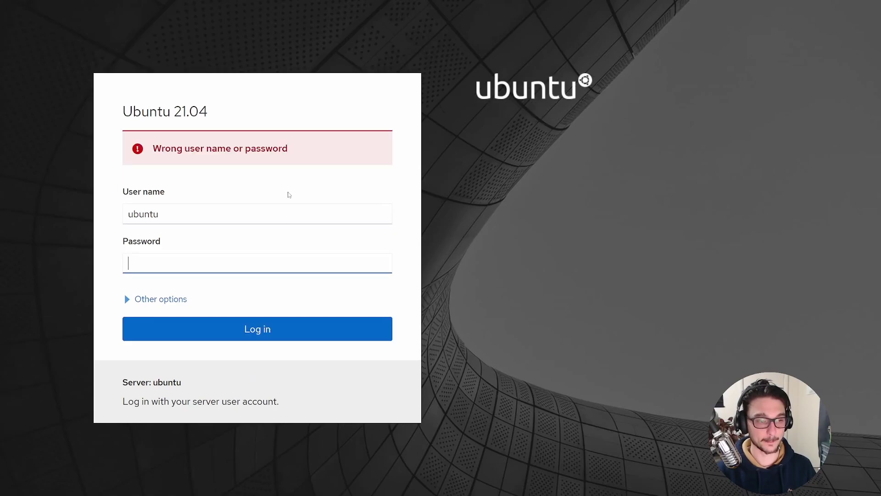
{"action": "type", "text": "***"}
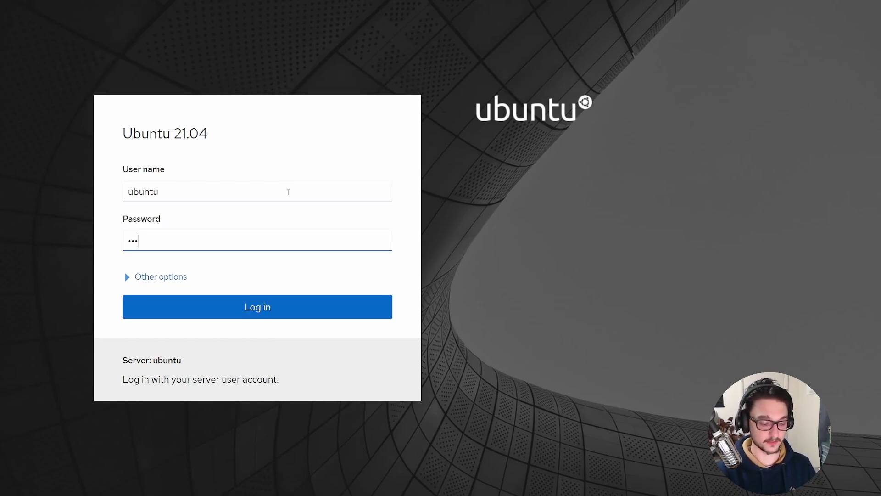
{"action": "type", "text": "******"}
{"action": "key", "text": "Return"}
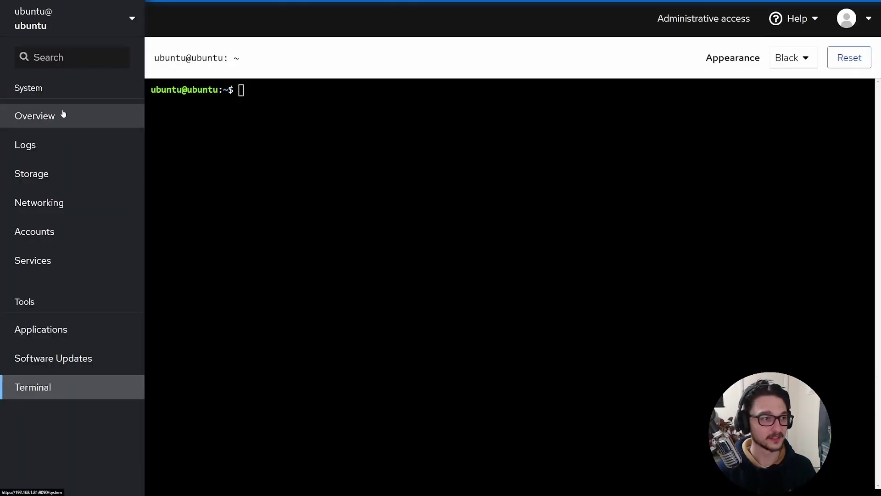
- Show the Overview page and close its failed-login warning alert
{"action": "left_click", "coordinate": [61, 115]}
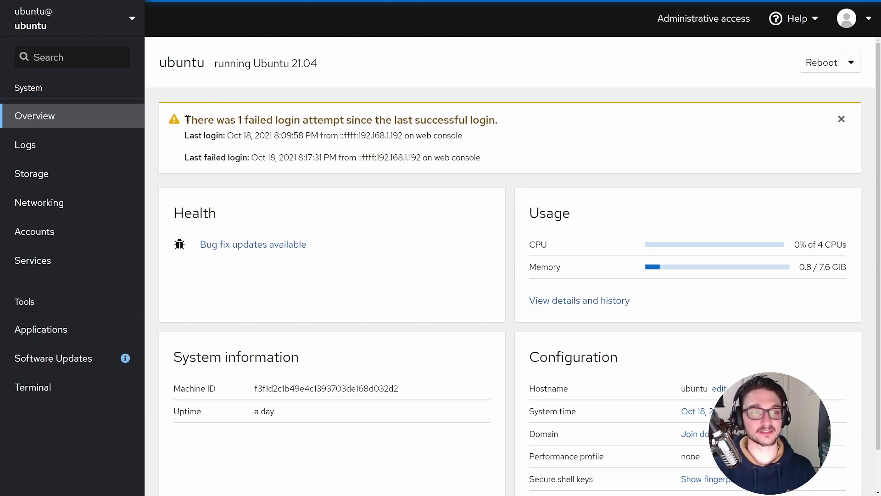
{"action": "mouse_move", "coordinate": [184, 118]}
{"action": "left_mouse_down"}
{"action": "mouse_move", "coordinate": [499, 120]}
{"action": "mouse_move", "coordinate": [185, 120]}
{"action": "left_mouse_up"}
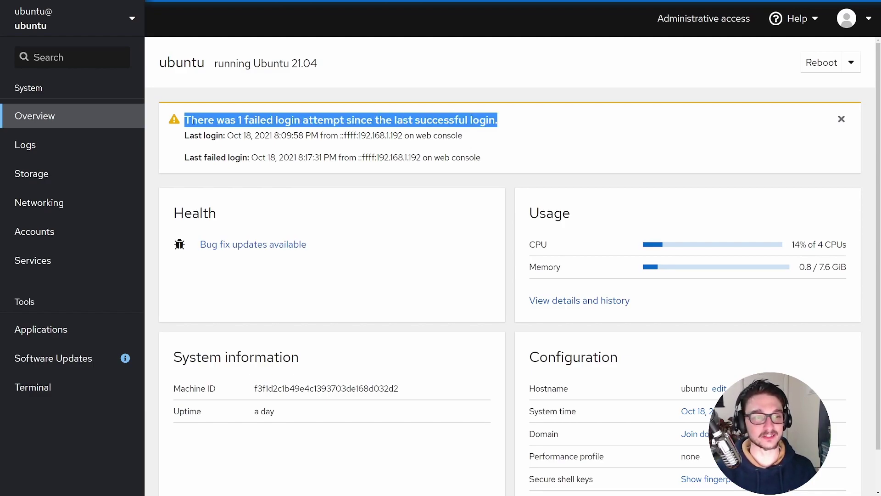
{"action": "left_click", "coordinate": [390, 131]}
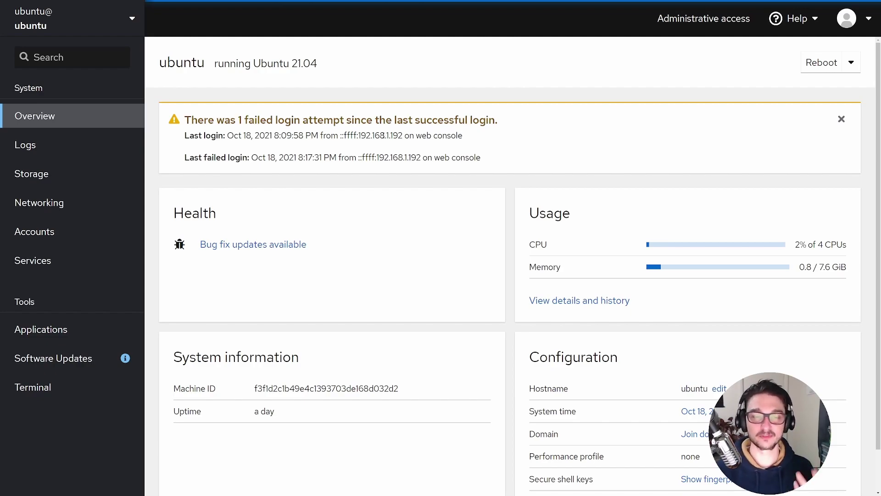
{"action": "left_click", "coordinate": [842, 120]}
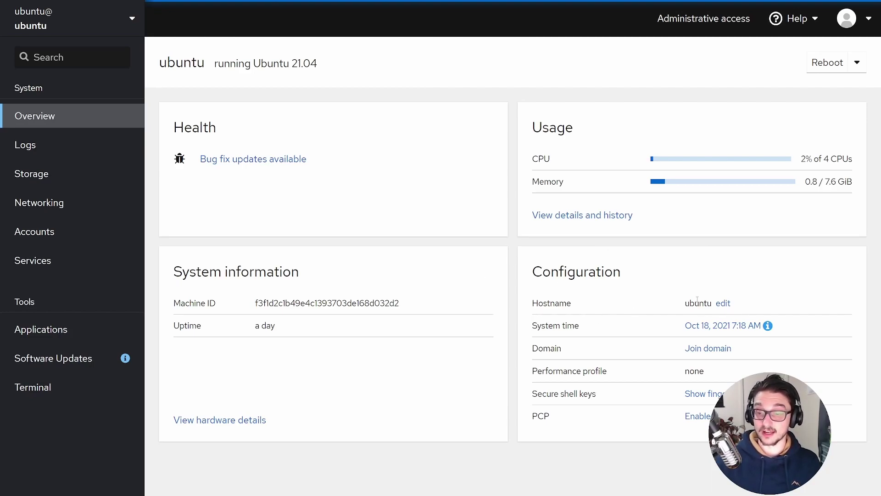
- View the Logs page of error-and-above entries, then close the account menu
{"action": "left_click", "coordinate": [868, 21]}
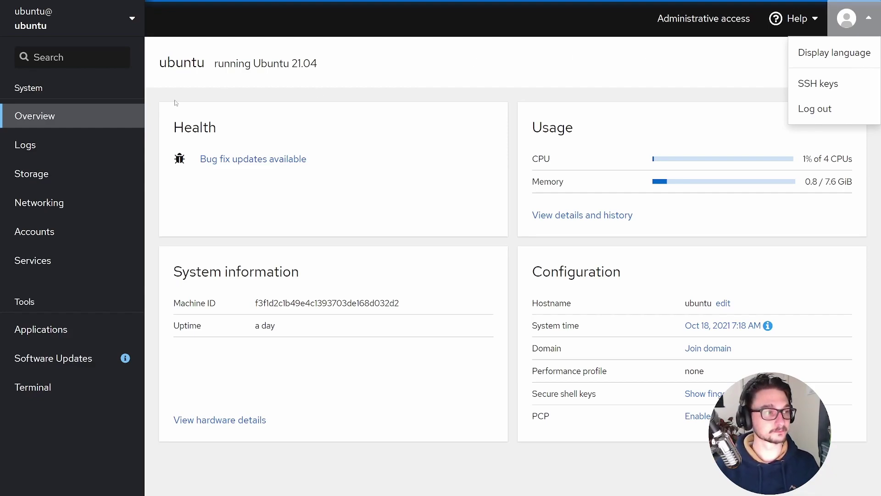
{"action": "left_click", "coordinate": [50, 148]}
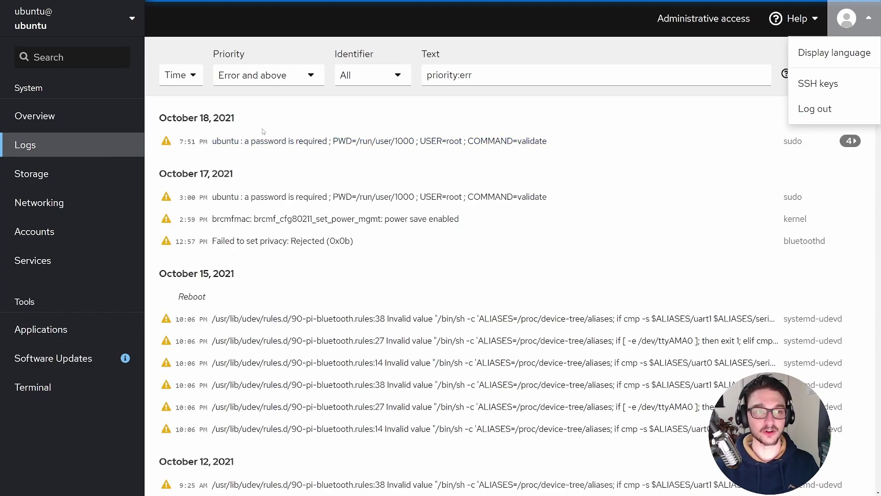
{"action": "scroll", "coordinate": [282, 203], "scroll_direction": "down", "scroll_amount": 3}
{"action": "scroll", "coordinate": [282, 203], "scroll_direction": "down", "scroll_amount": 2}
{"action": "scroll", "coordinate": [322, 254], "scroll_direction": "up", "scroll_amount": 5}
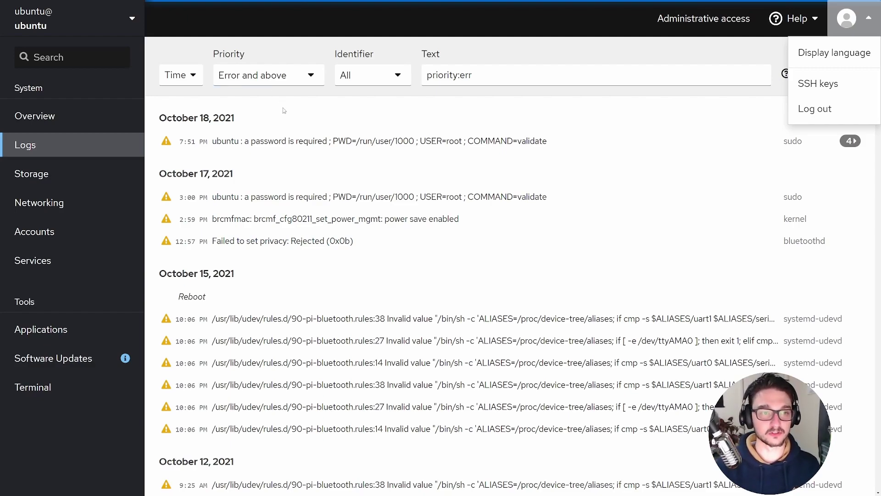
{"action": "scroll", "coordinate": [303, 200], "scroll_direction": "down", "scroll_amount": 3}
{"action": "scroll", "coordinate": [303, 207], "scroll_direction": "up", "scroll_amount": 3}
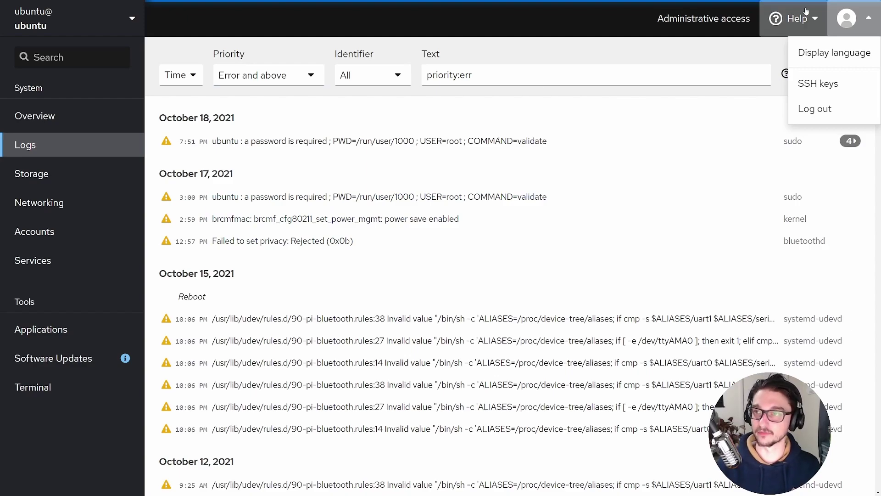
{"action": "left_click", "coordinate": [844, 25]}
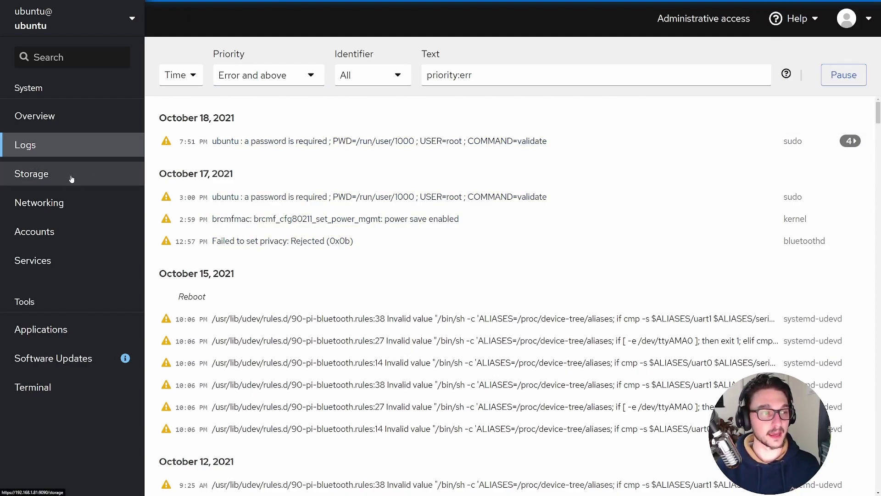
- View the Storage page, then the Networking page with wlan0, eth0 and docker0
{"action": "left_click", "coordinate": [72, 178]}
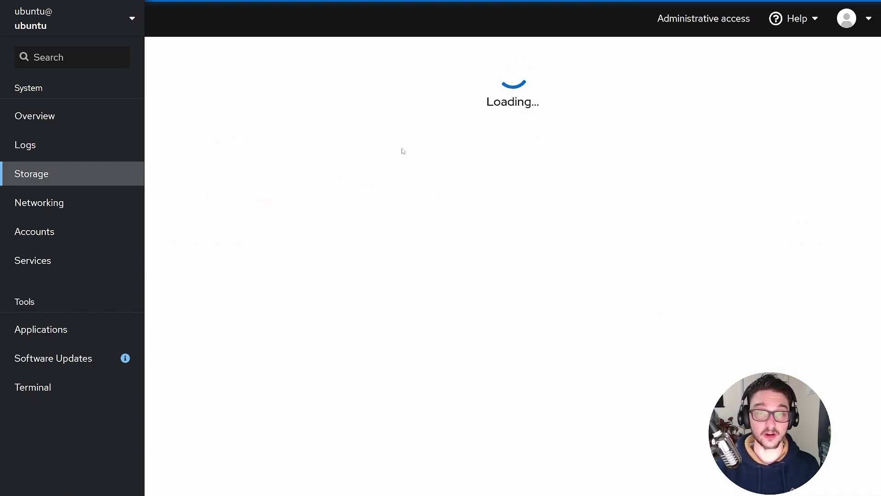
{"action": "scroll", "coordinate": [385, 273], "scroll_direction": "down", "scroll_amount": 1}
{"action": "scroll", "coordinate": [390, 278], "scroll_direction": "down", "scroll_amount": 2}
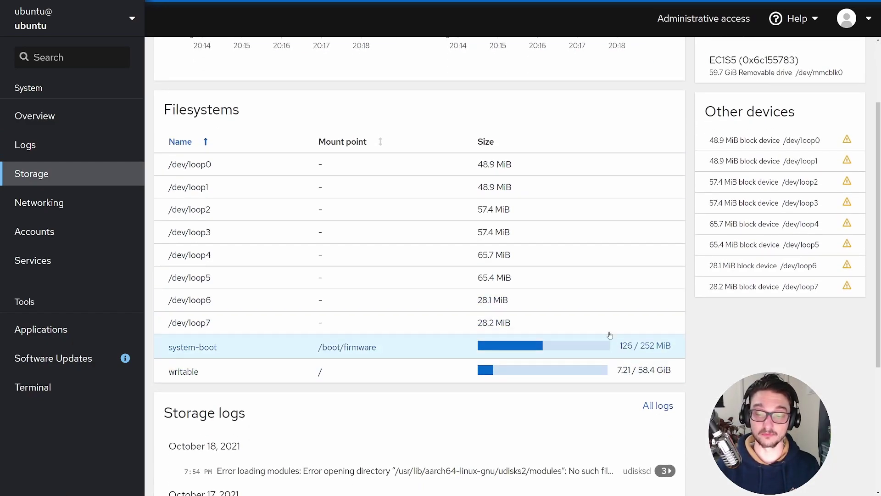
{"action": "scroll", "coordinate": [379, 351], "scroll_direction": "down", "scroll_amount": 2}
{"action": "scroll", "coordinate": [384, 356], "scroll_direction": "down", "scroll_amount": 2}
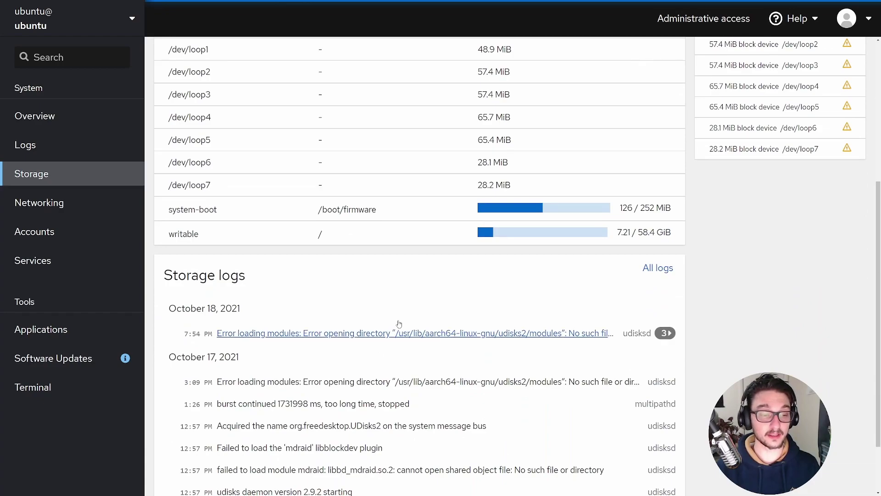
{"action": "scroll", "coordinate": [393, 328], "scroll_direction": "down", "scroll_amount": 2}
{"action": "scroll", "coordinate": [340, 301], "scroll_direction": "up", "scroll_amount": 8}
{"action": "scroll", "coordinate": [338, 206], "scroll_direction": "up", "scroll_amount": 1}
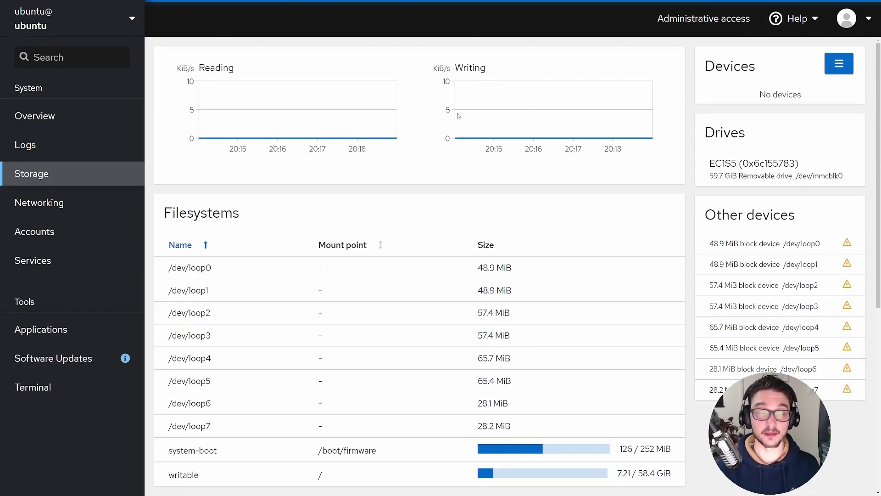
{"action": "left_click", "coordinate": [69, 203]}
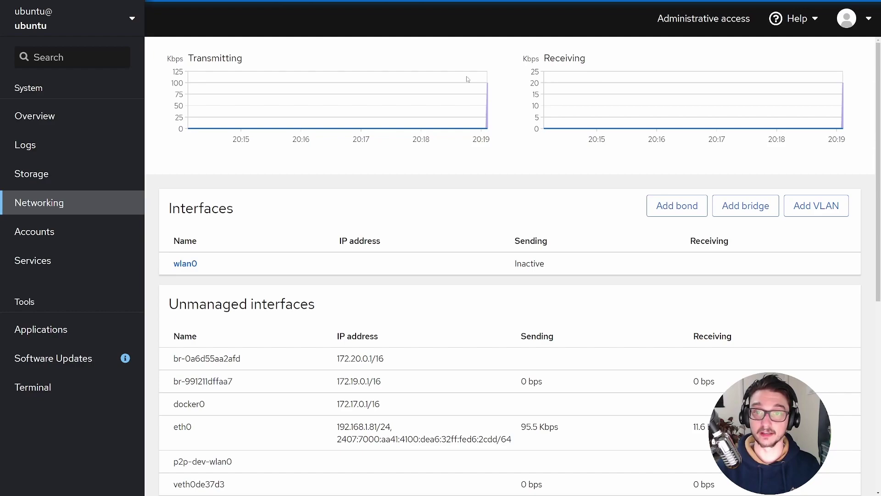
{"action": "scroll", "coordinate": [344, 213], "scroll_direction": "down", "scroll_amount": 2}
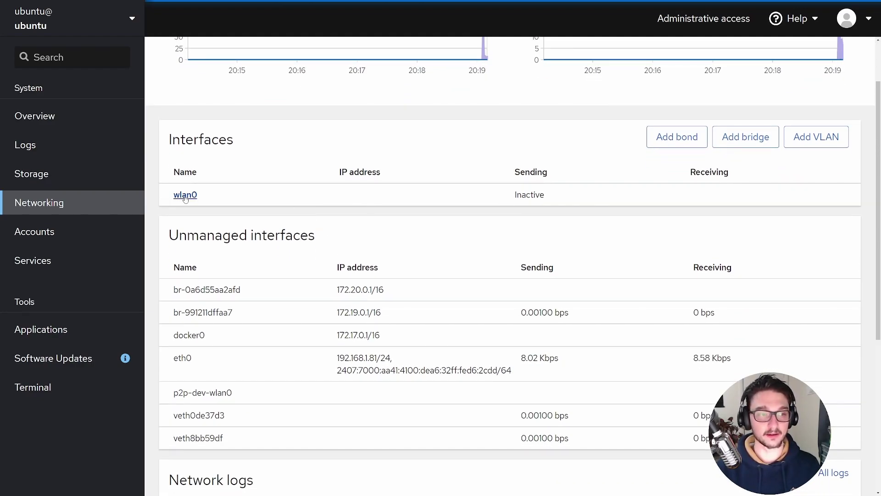
- Inspect wlan0 status and the eth0 (192.168.1.81/24) and docker0 (172.17.0.1/16) addresses, then open Accounts
{"action": "left_click_drag", "start_coordinate": [509, 195], "coordinate": [568, 202]}
{"action": "left_click", "coordinate": [568, 203]}
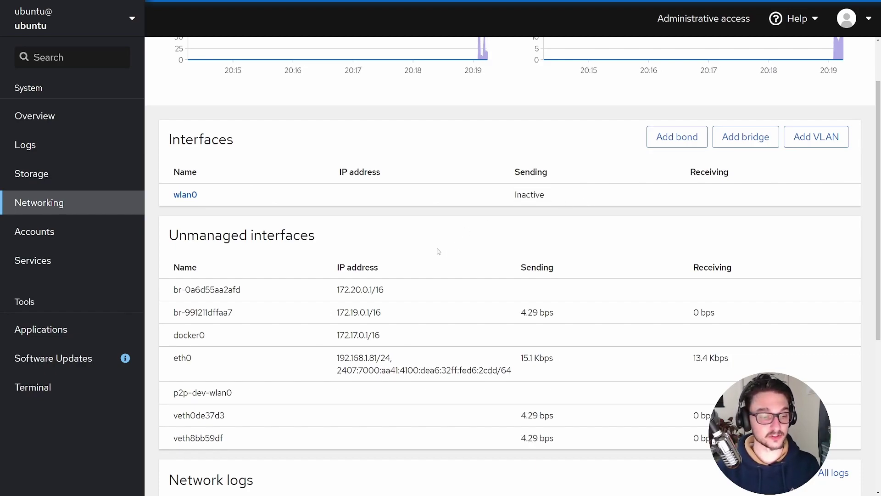
{"action": "scroll", "coordinate": [427, 261], "scroll_direction": "down", "scroll_amount": 1}
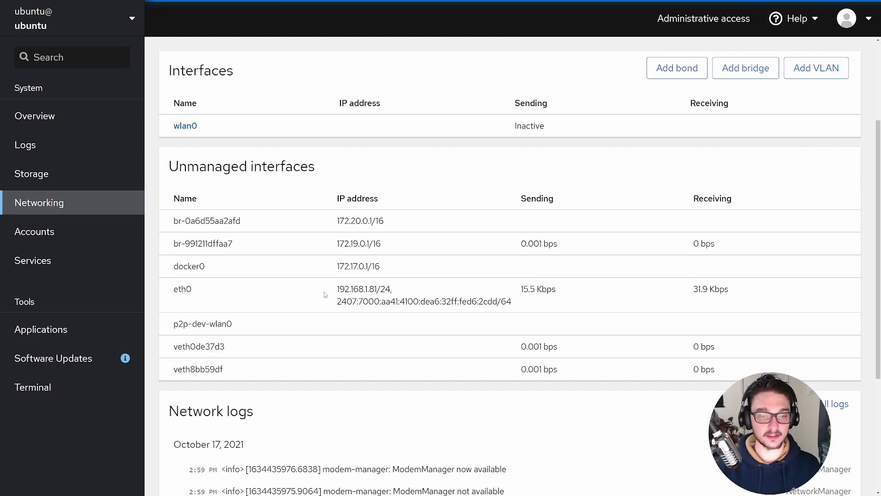
{"action": "left_click_drag", "start_coordinate": [339, 289], "coordinate": [427, 290]}
{"action": "mouse_move", "coordinate": [340, 289]}
{"action": "left_mouse_down"}
{"action": "mouse_move", "coordinate": [400, 293]}
{"action": "mouse_move", "coordinate": [321, 292]}
{"action": "left_mouse_up"}
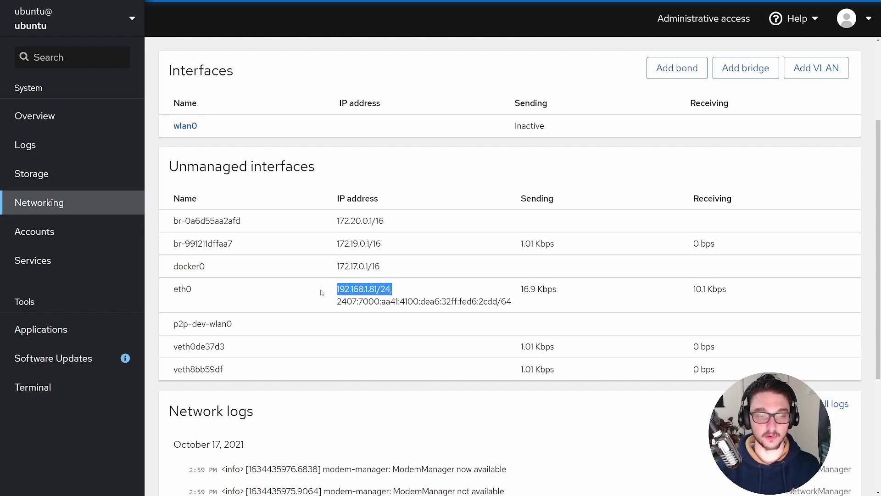
{"action": "left_click_drag", "start_coordinate": [522, 290], "coordinate": [559, 291]}
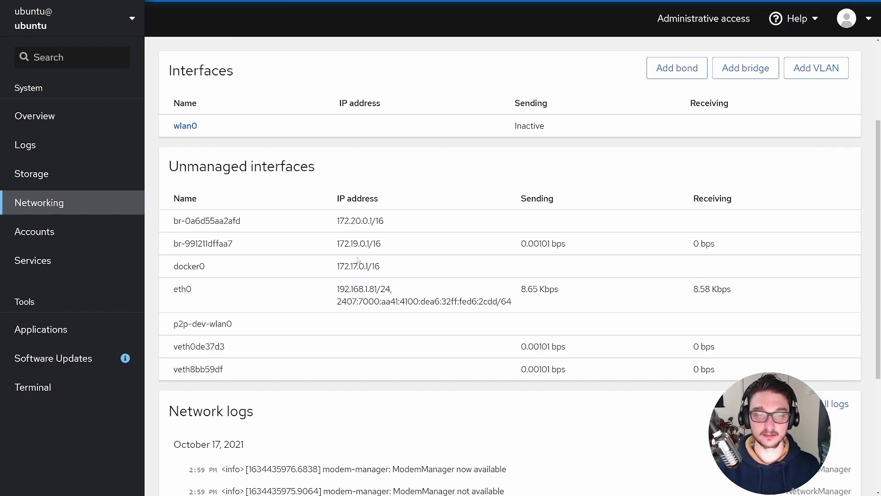
{"action": "left_click_drag", "start_coordinate": [329, 265], "coordinate": [384, 269]}
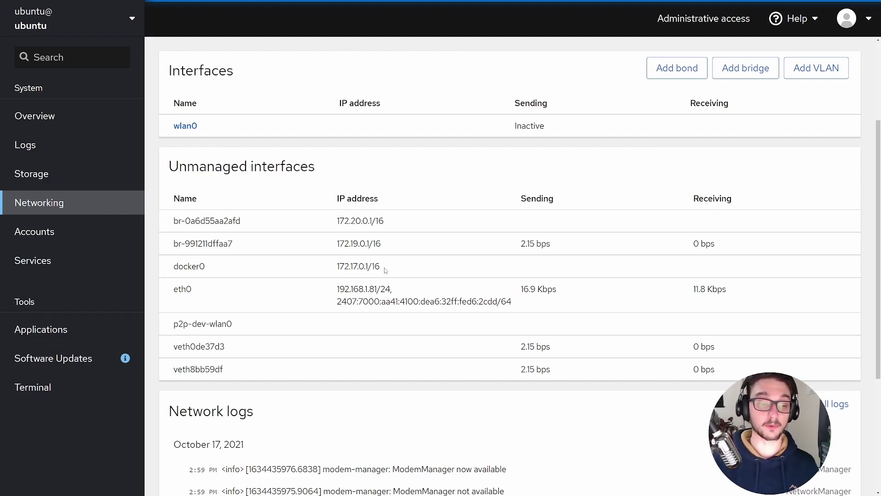
{"action": "scroll", "coordinate": [386, 262], "scroll_direction": "down", "scroll_amount": 3}
{"action": "scroll", "coordinate": [387, 241], "scroll_direction": "down", "scroll_amount": 2}
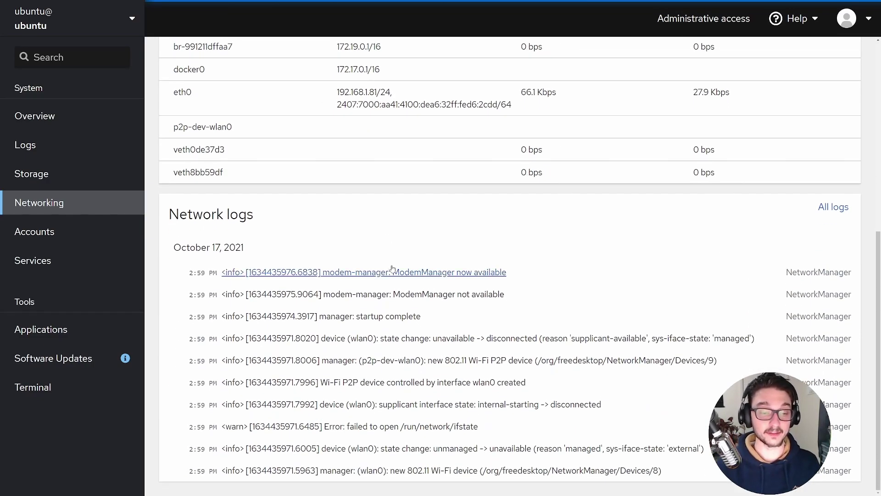
{"action": "scroll", "coordinate": [304, 344], "scroll_direction": "up", "scroll_amount": 3}
{"action": "scroll", "coordinate": [303, 345], "scroll_direction": "up", "scroll_amount": 2}
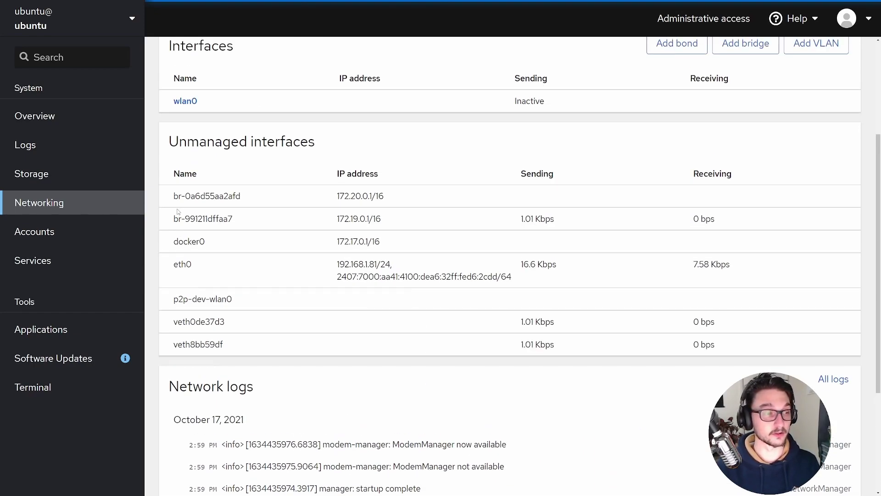
{"action": "left_click", "coordinate": [72, 232]}
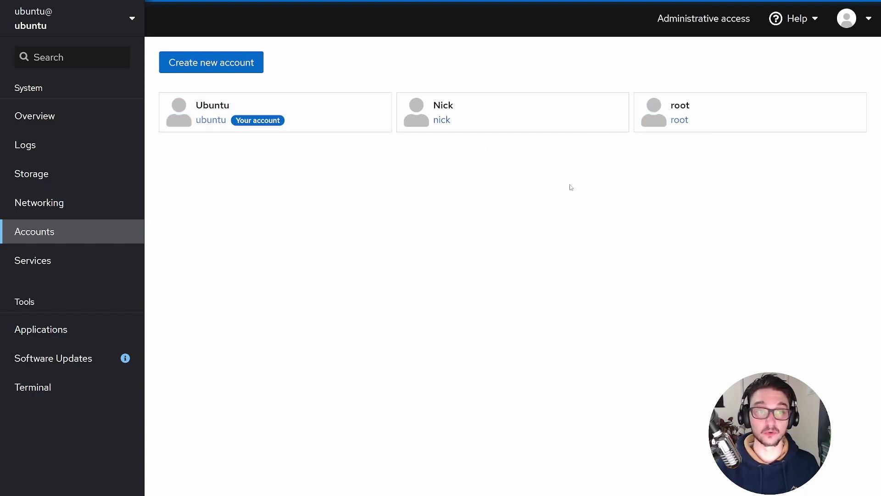
{"action": "left_click", "coordinate": [221, 65]}
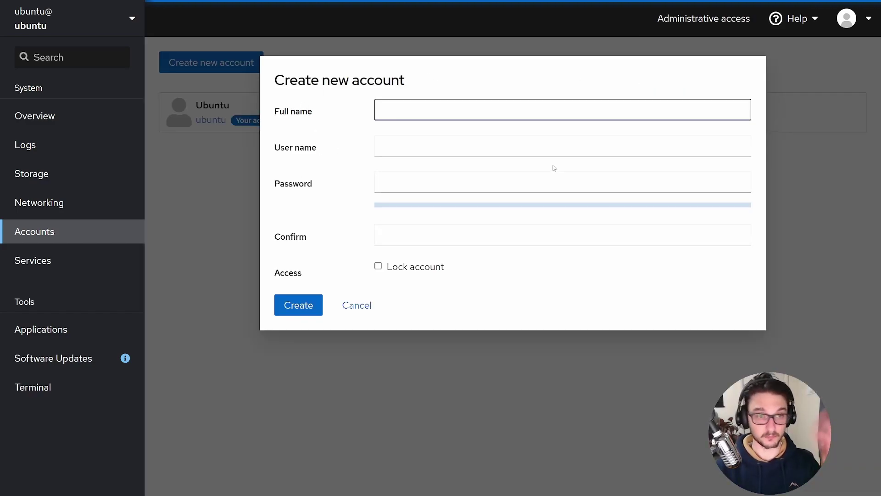
{"action": "left_click", "coordinate": [353, 305]}
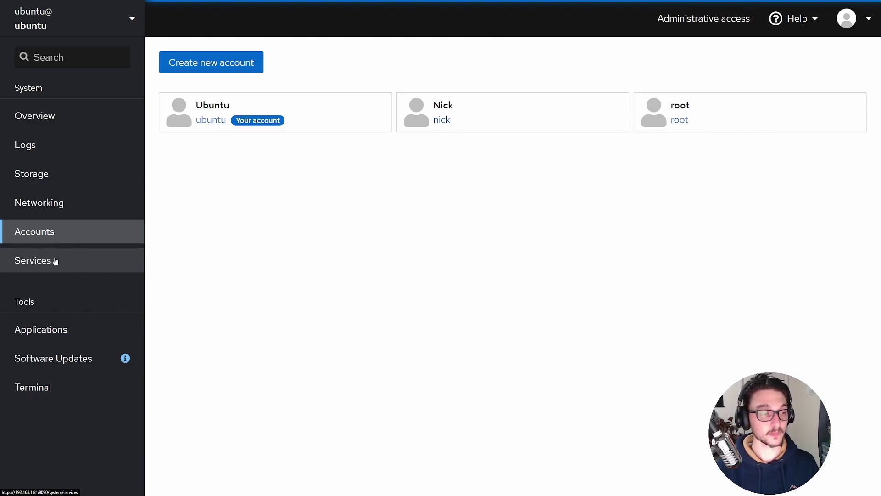
- Show the Services page filtered to Disabled services only
{"action": "left_click", "coordinate": [38, 264]}
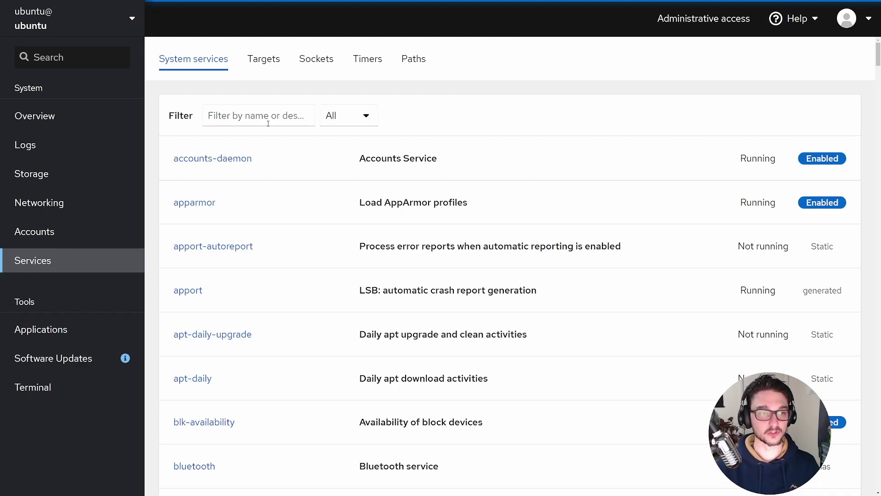
{"action": "left_click", "coordinate": [374, 117]}
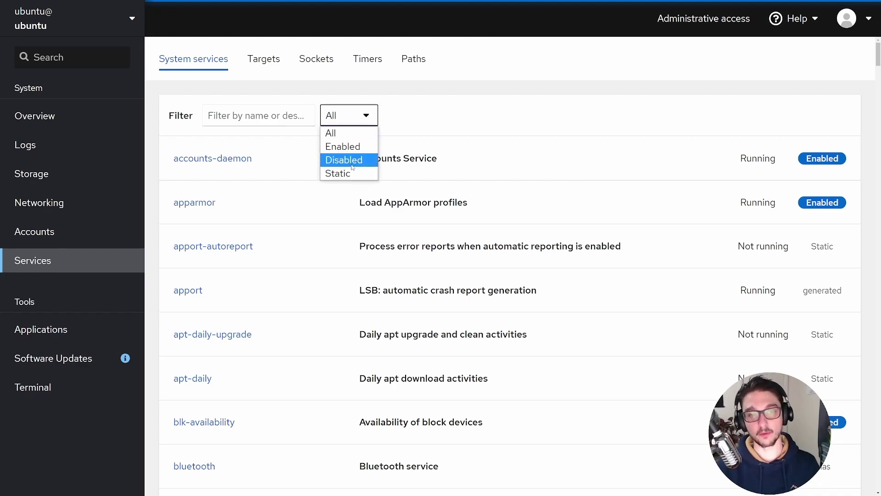
{"action": "left_click", "coordinate": [353, 162]}
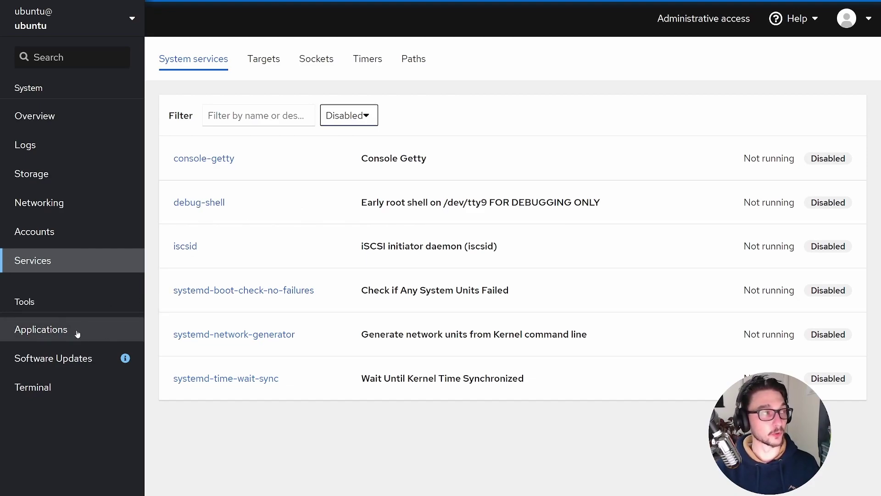
- Run 'sudo apt update' in the web terminal, then go back to Overview
{"action": "left_click", "coordinate": [74, 395]}
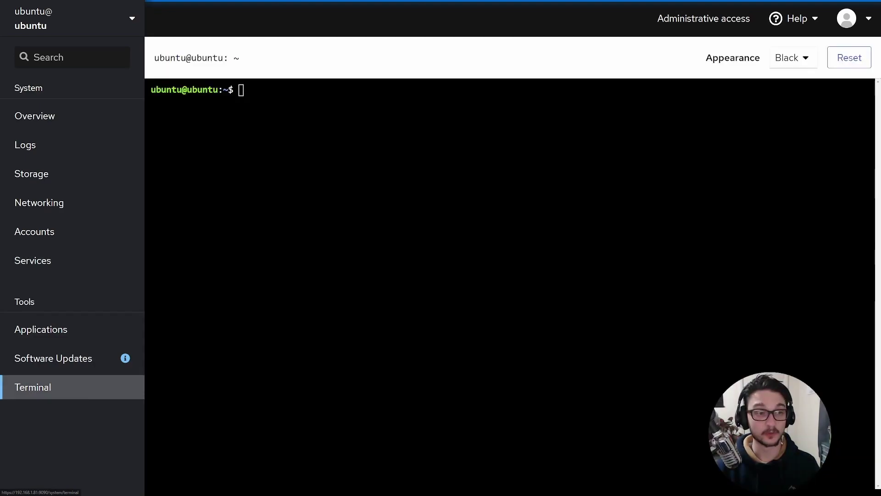
{"action": "type", "text": "sudo "}
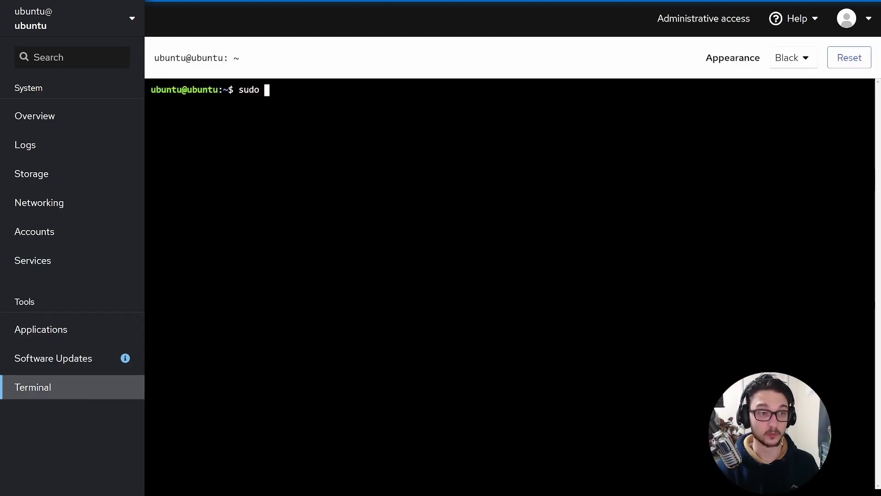
{"action": "type", "text": "apt update"}
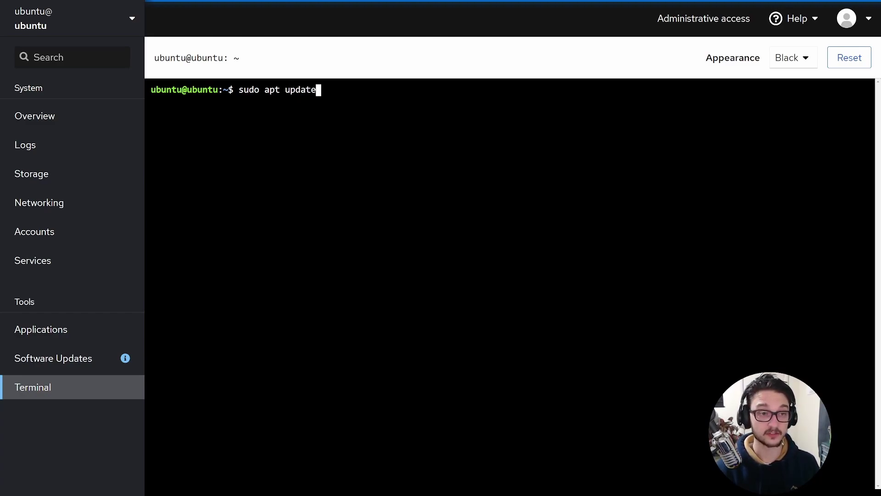
{"action": "key", "text": "Return"}
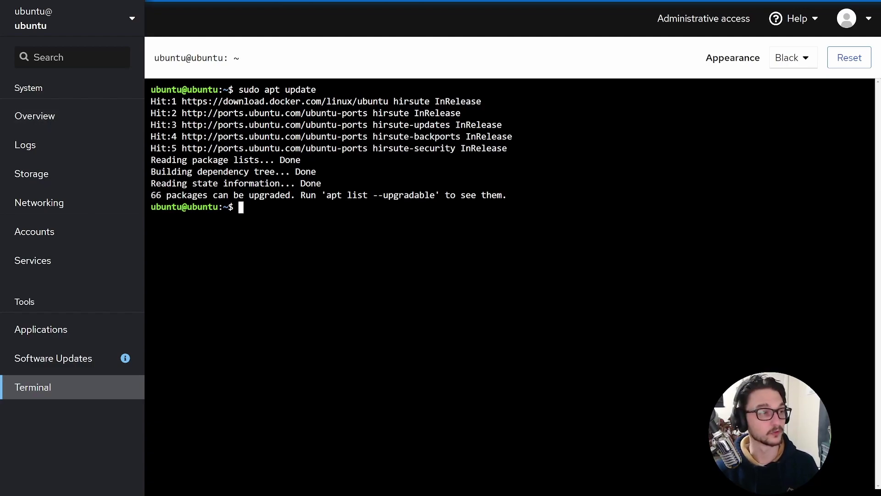
{"action": "left_click", "coordinate": [60, 115]}
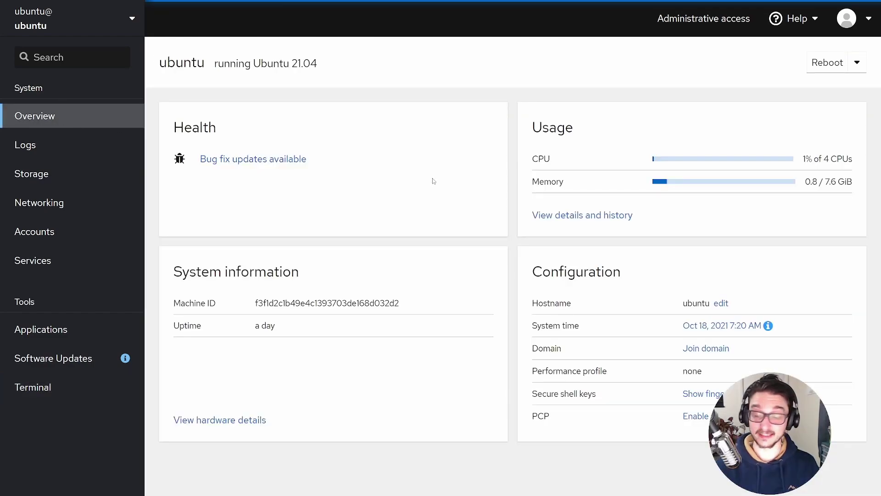